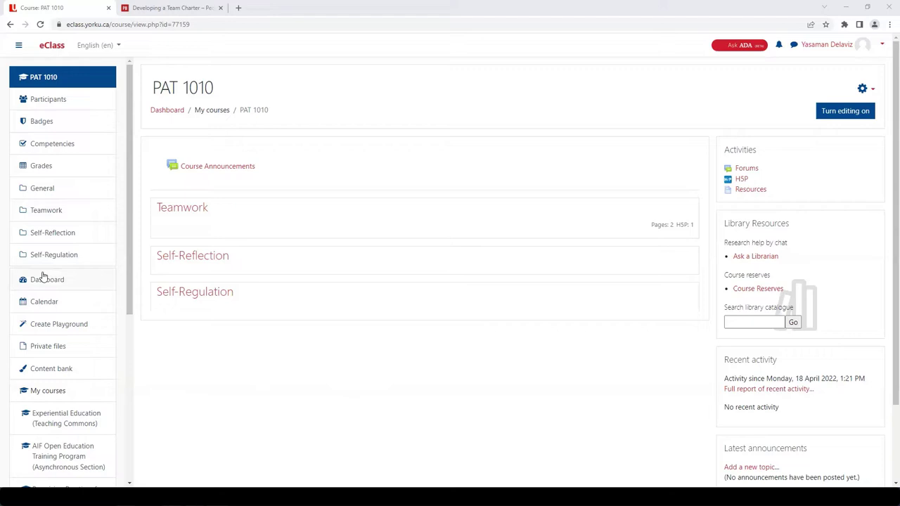
# - Start a new Interactive Book in the PAT 1010 course's content bank
pyautogui.click(49, 373)
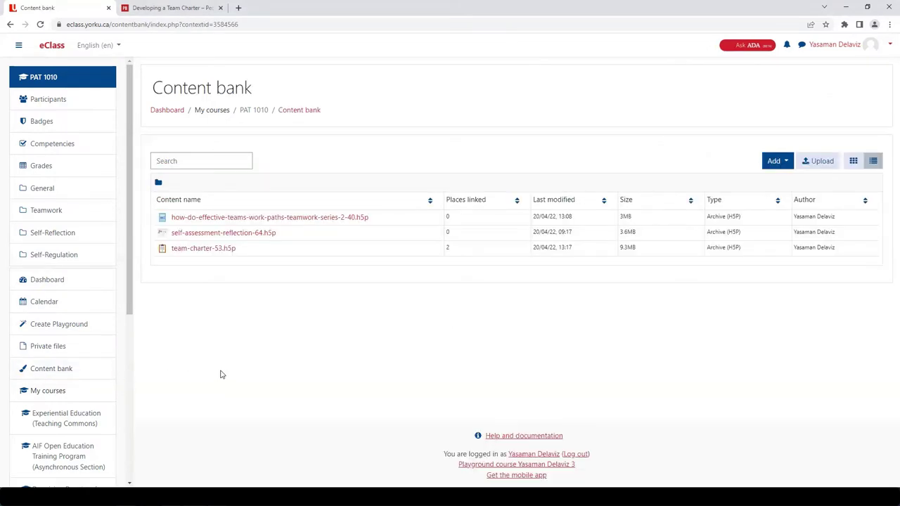
pyautogui.click(777, 161)
pyautogui.scroll(-3, 724, 215)
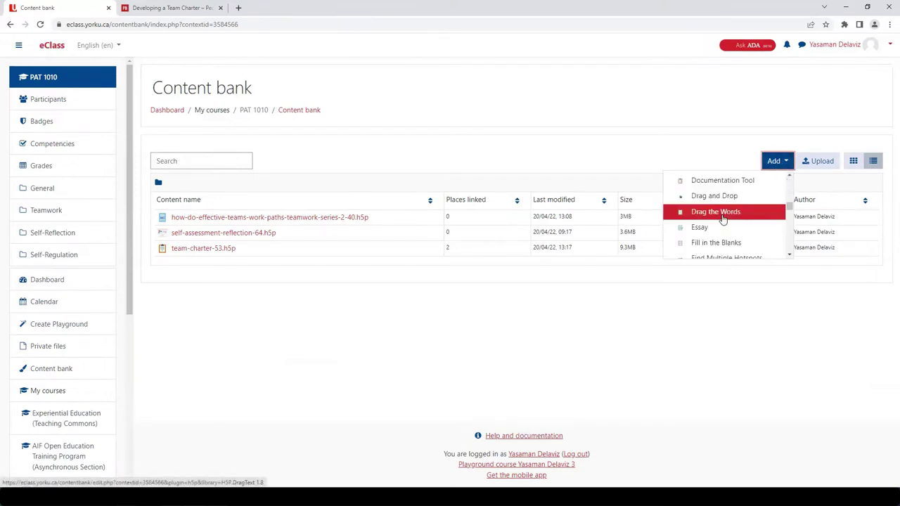
pyautogui.scroll(-4, 723, 220)
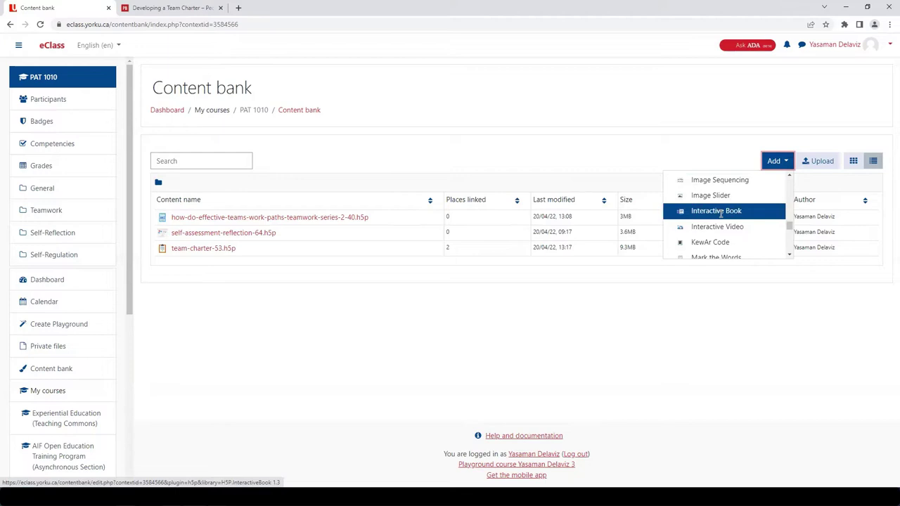
pyautogui.click(723, 212)
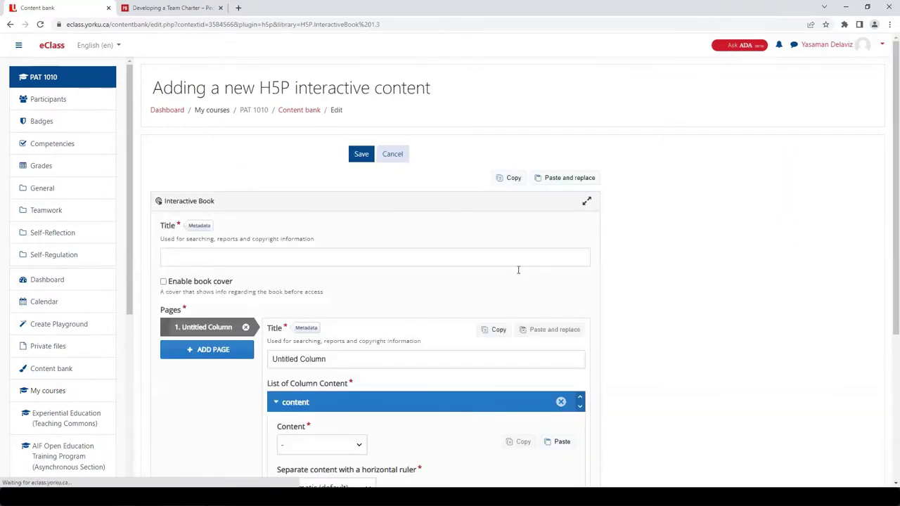
# - Title the interactive book "Teamwork Notebook"
pyautogui.click(335, 254)
pyautogui.write('Team')
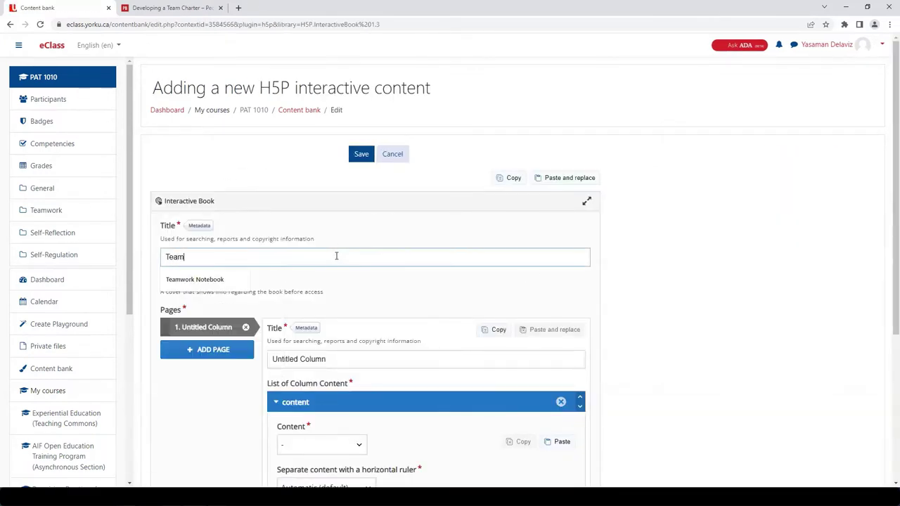
pyautogui.write('work N')
pyautogui.click(336, 276)
pyautogui.scroll(-1, 220, 333)
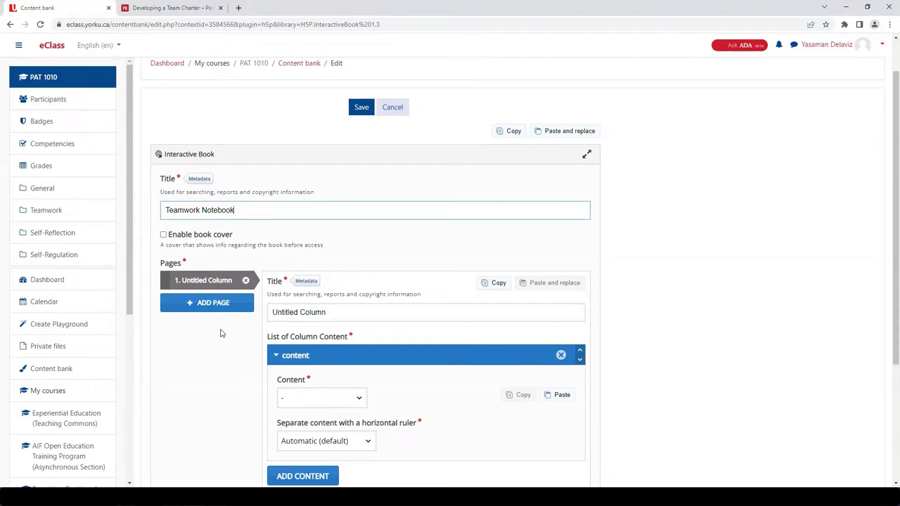
# - Open the content bank in a separate browser tab, keeping the unsaved book open
pyautogui.click(66, 375)
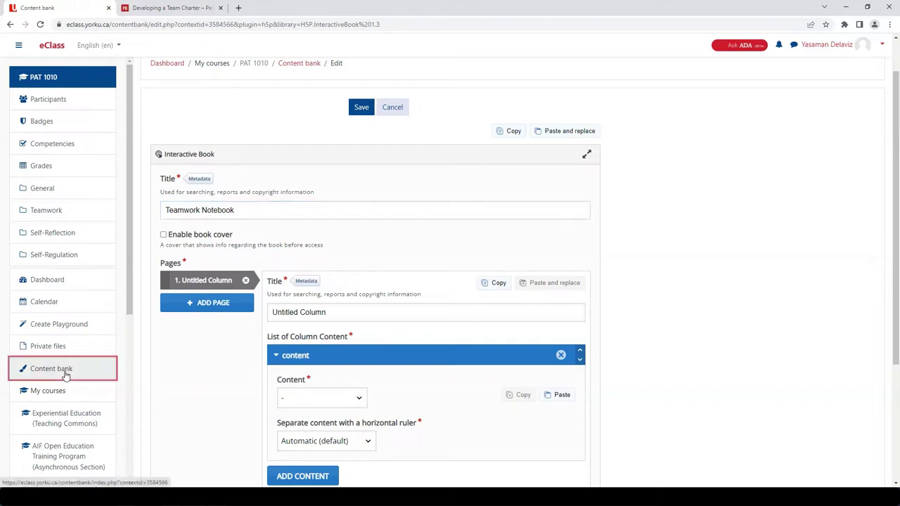
pyautogui.rightClick(65, 375)
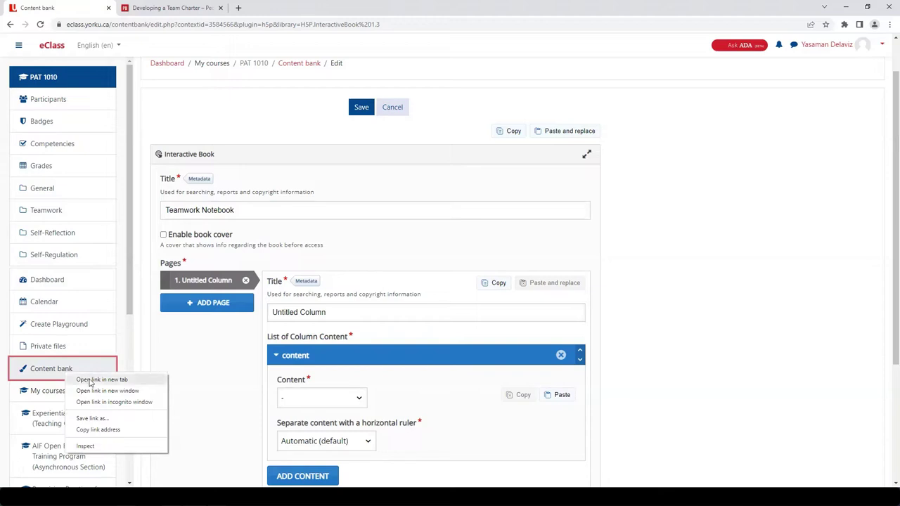
pyautogui.click(90, 381)
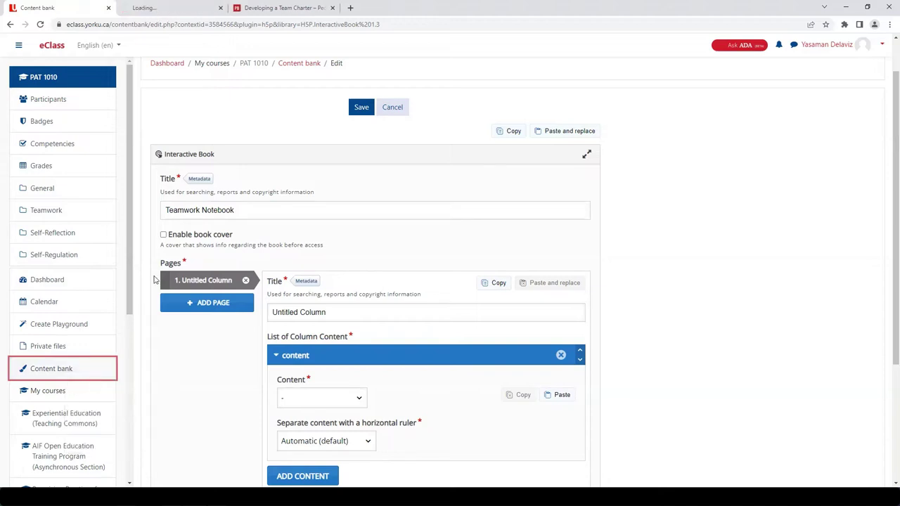
pyautogui.click(156, 7)
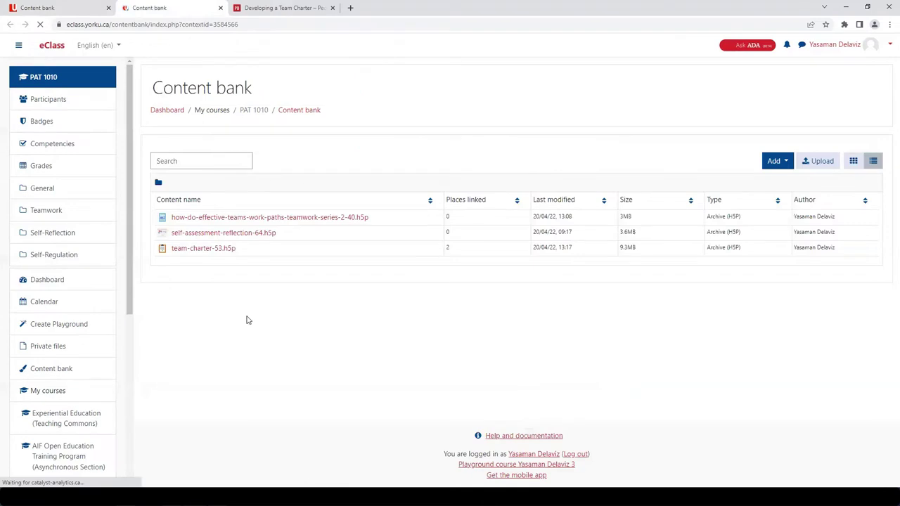
# - Open how-do-effective-teams-work-paths-teamwork-series-2-40.h5p for editing and copy its entire content
pyautogui.click(220, 218)
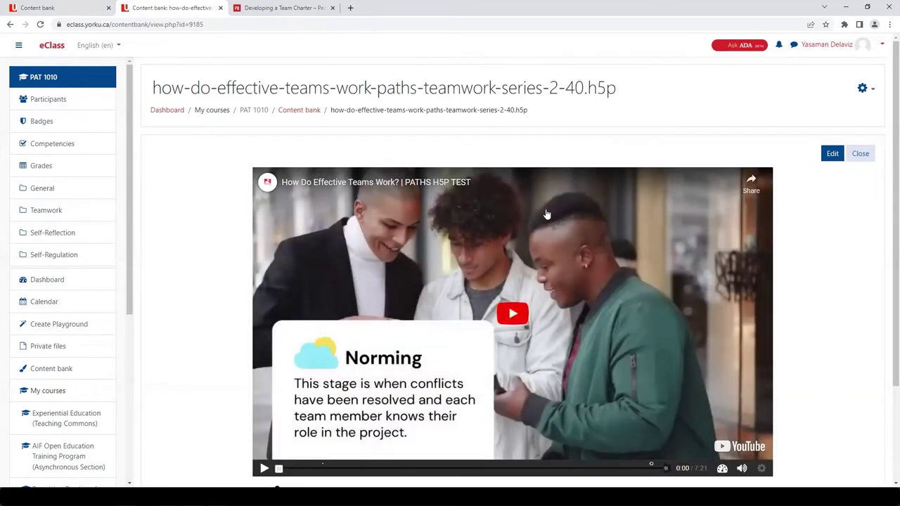
pyautogui.click(833, 155)
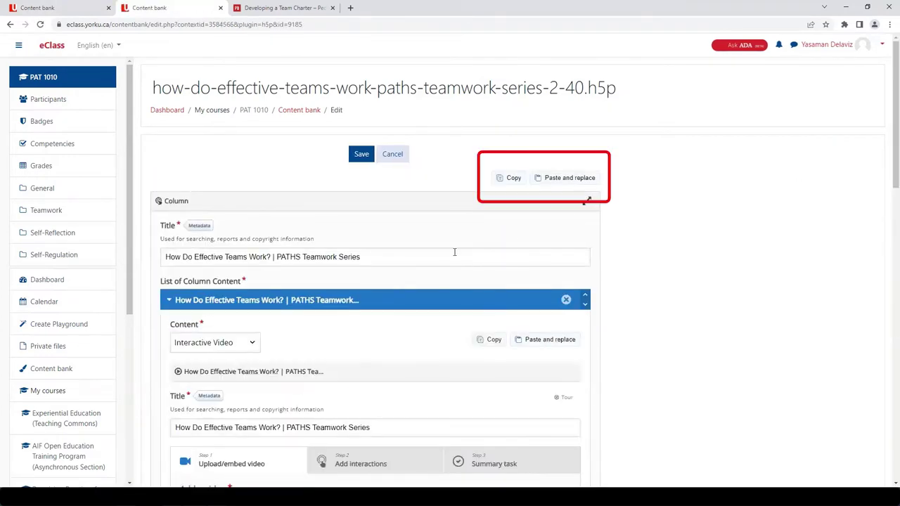
pyautogui.click(511, 180)
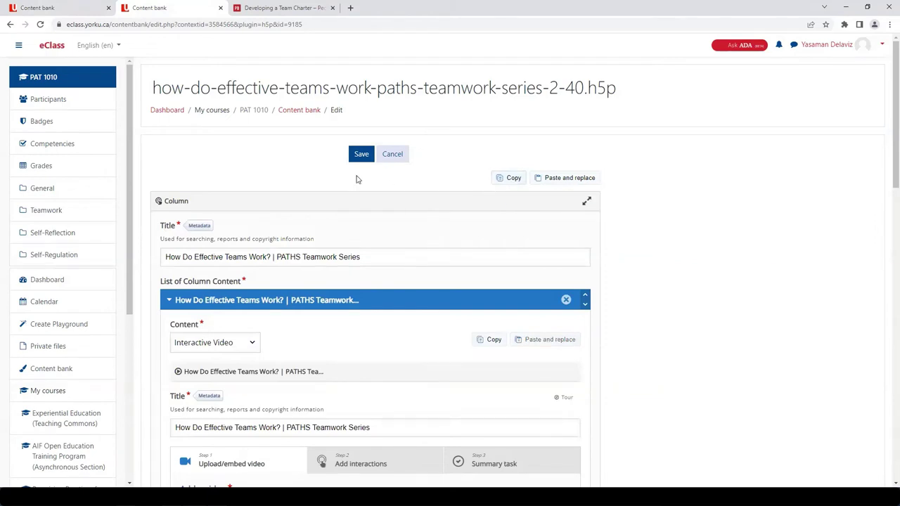
# - Replace the first page of the Teamwork Notebook book with the copied column content
pyautogui.click(64, 9)
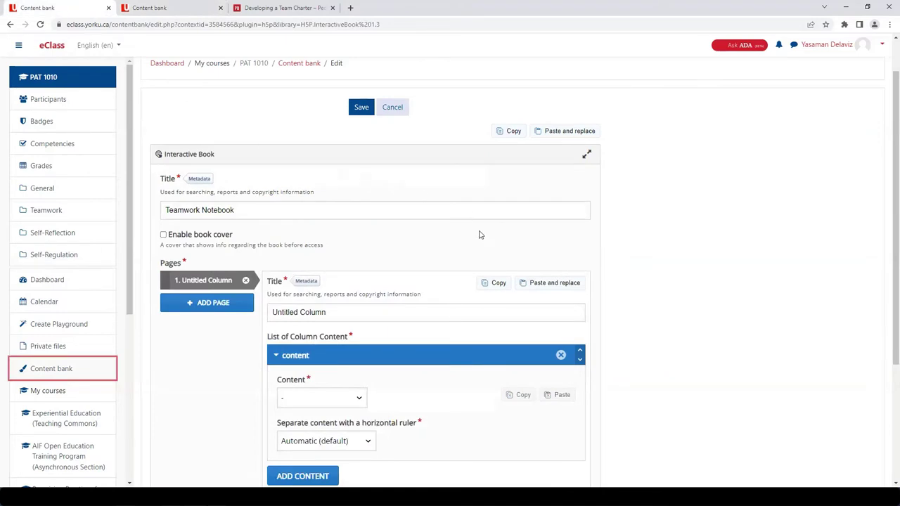
pyautogui.click(543, 284)
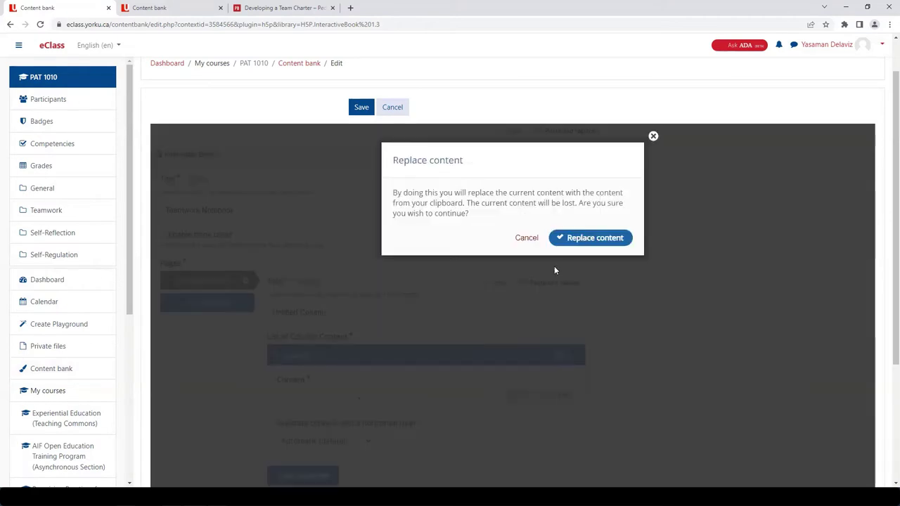
pyautogui.click(598, 241)
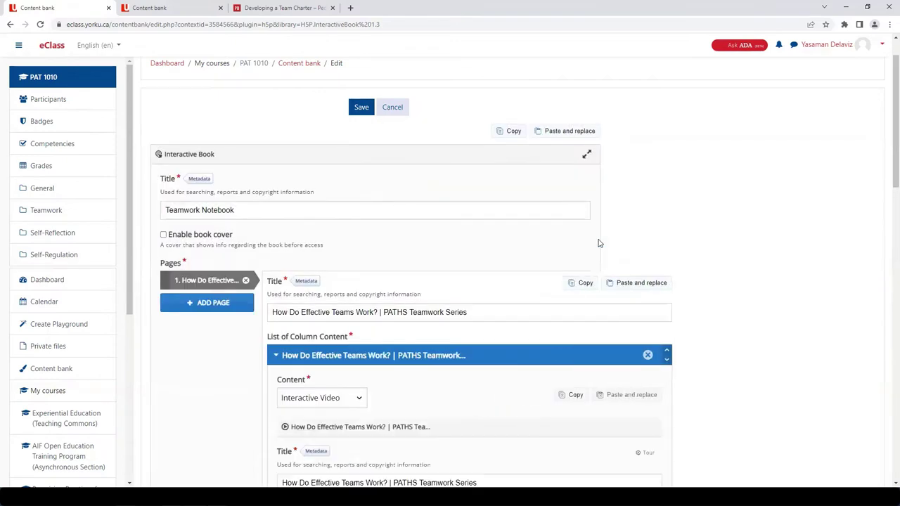
# - Review the pasted interactive video page and add a second page to the book
pyautogui.scroll(-2, 667, 250)
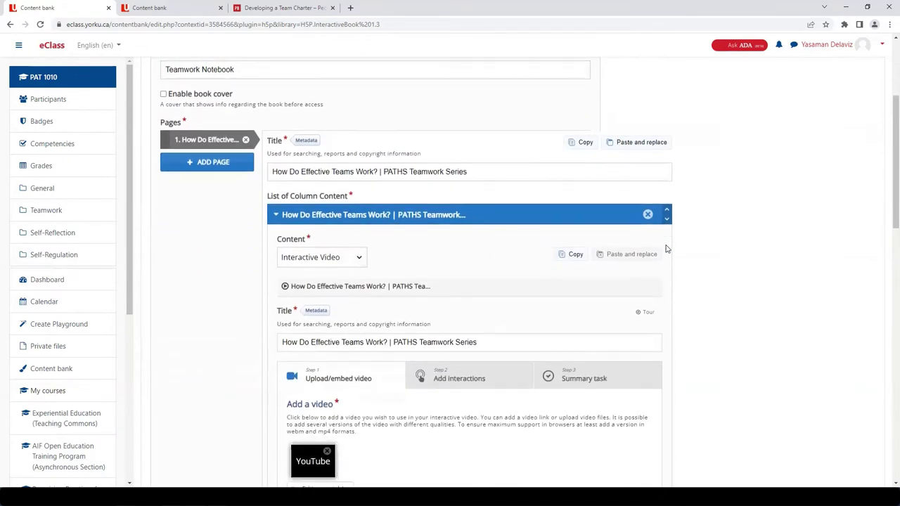
pyautogui.scroll(-2, 667, 248)
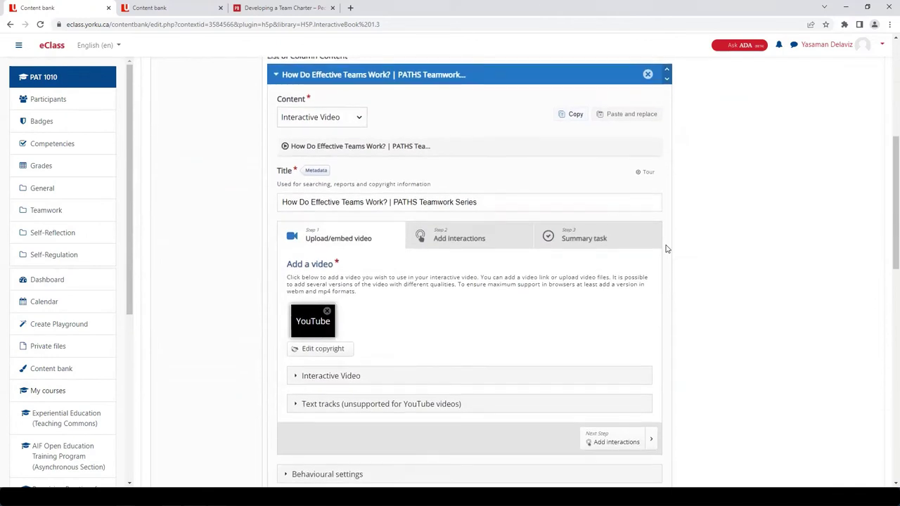
pyautogui.scroll(2, 667, 249)
pyautogui.scroll(1, 666, 249)
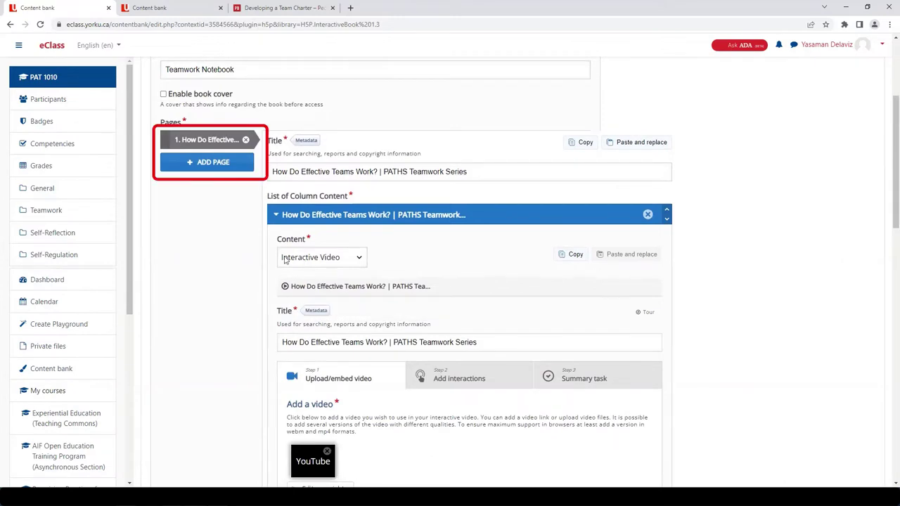
pyautogui.click(204, 162)
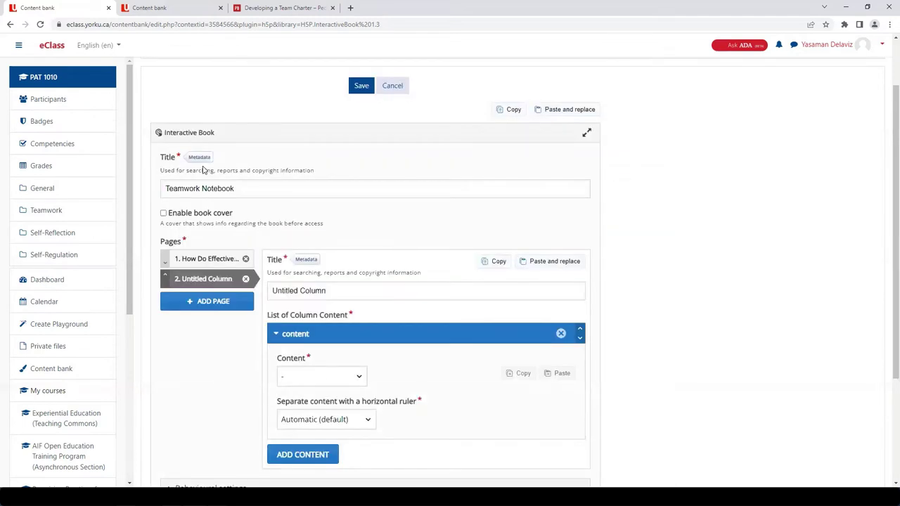
# - In the other content bank tab, open team-charter-53.h5p for editing and copy its entire content
pyautogui.click(175, 12)
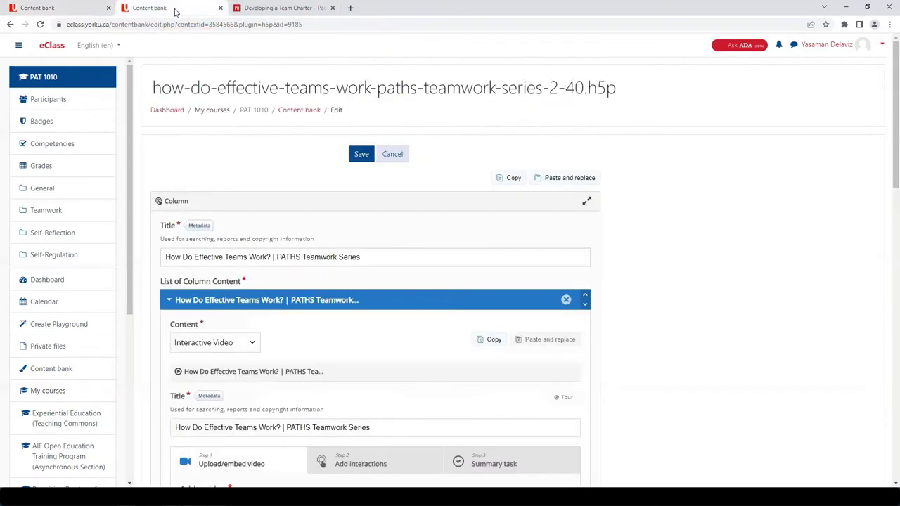
pyautogui.click(299, 111)
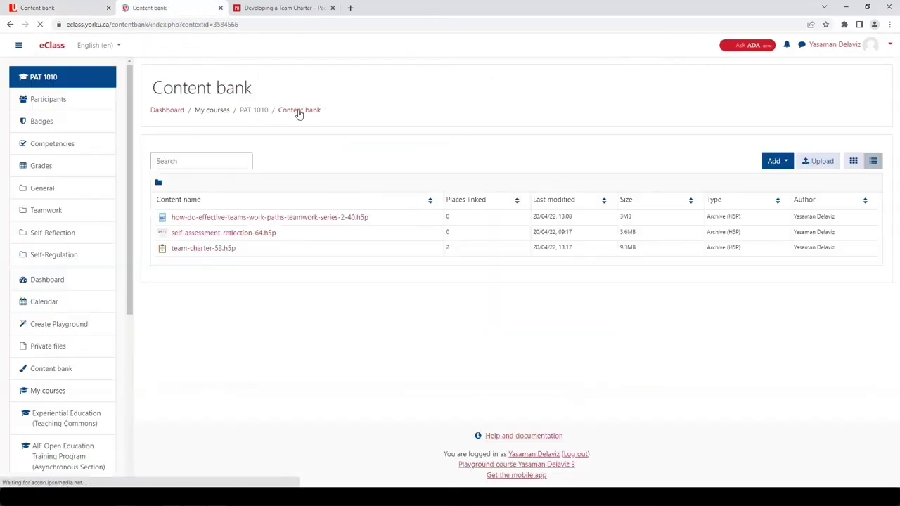
pyautogui.click(219, 248)
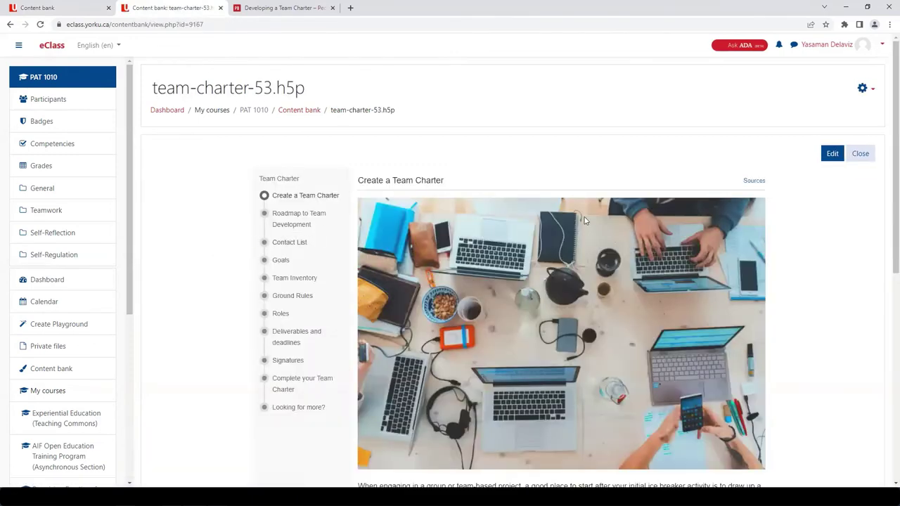
pyautogui.click(831, 154)
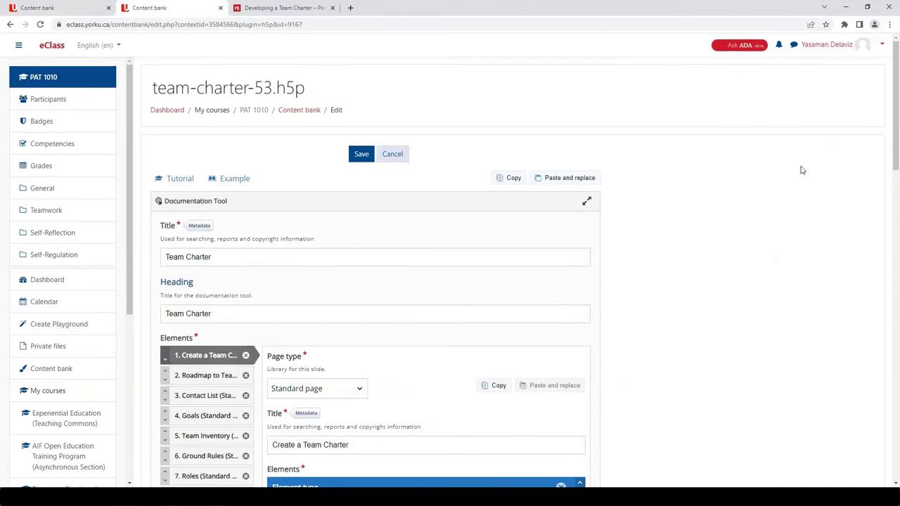
pyautogui.click(509, 181)
# - Paste the copied Team Charter documentation tool into the book's second page and save the book
pyautogui.click(72, 11)
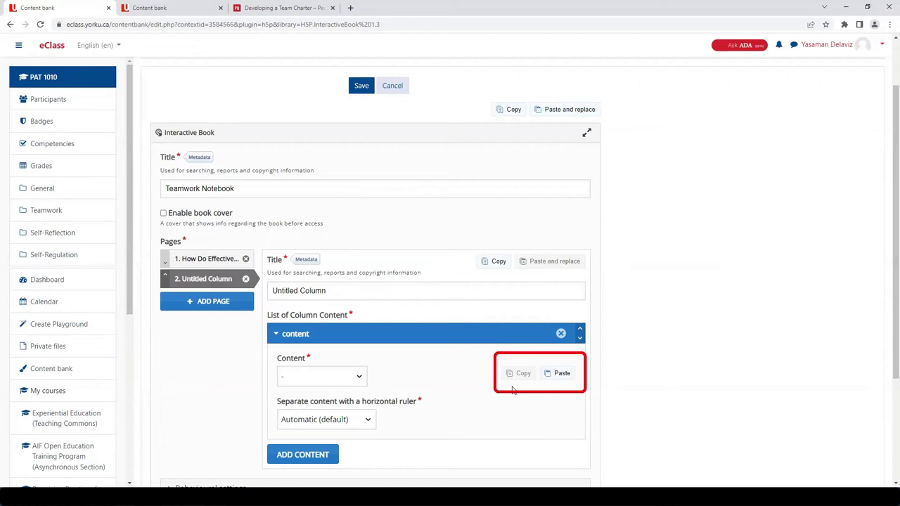
pyautogui.click(555, 376)
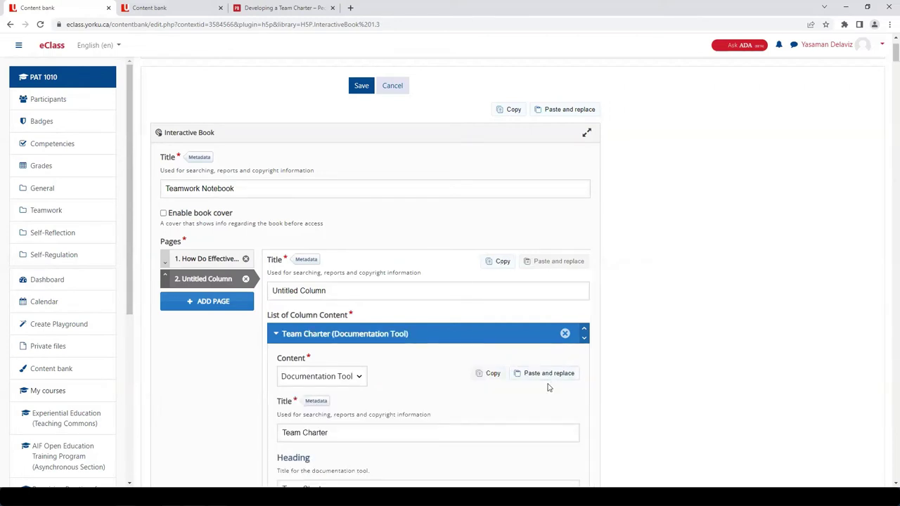
pyautogui.scroll(-1, 545, 385)
pyautogui.scroll(3, 375, 354)
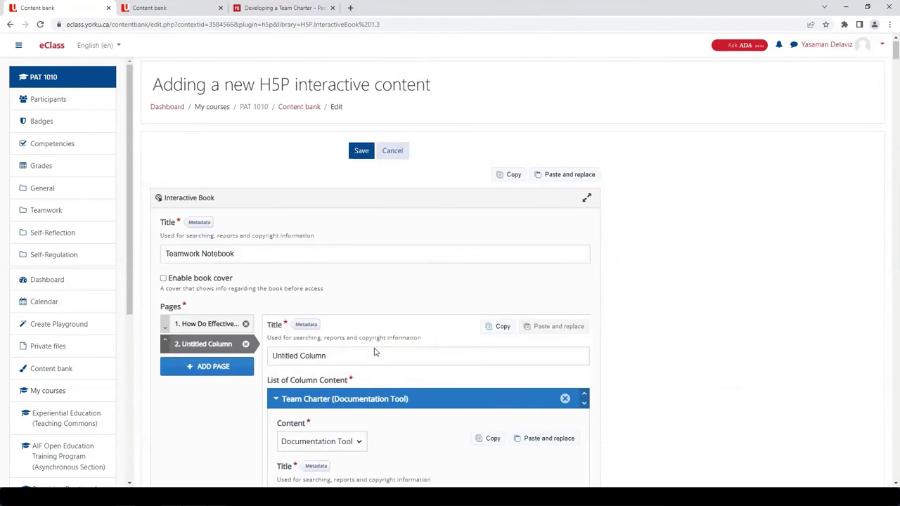
pyautogui.click(357, 158)
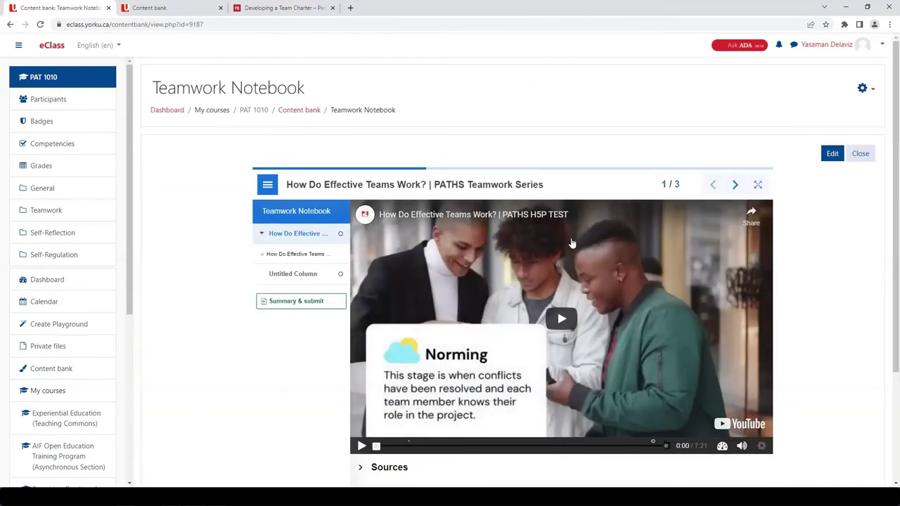
# - Preview the saved book's second page, its Team Charter sections and the summary page
pyautogui.click(735, 184)
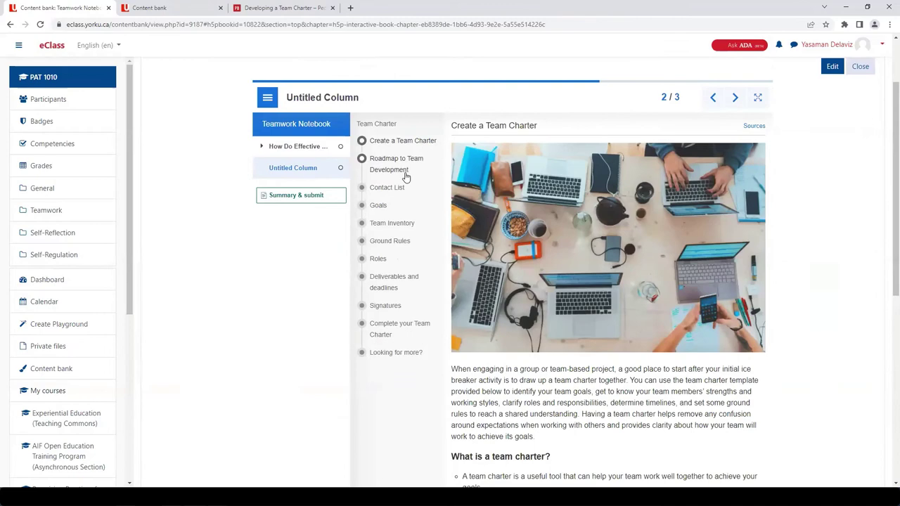
pyautogui.click(405, 177)
pyautogui.click(387, 187)
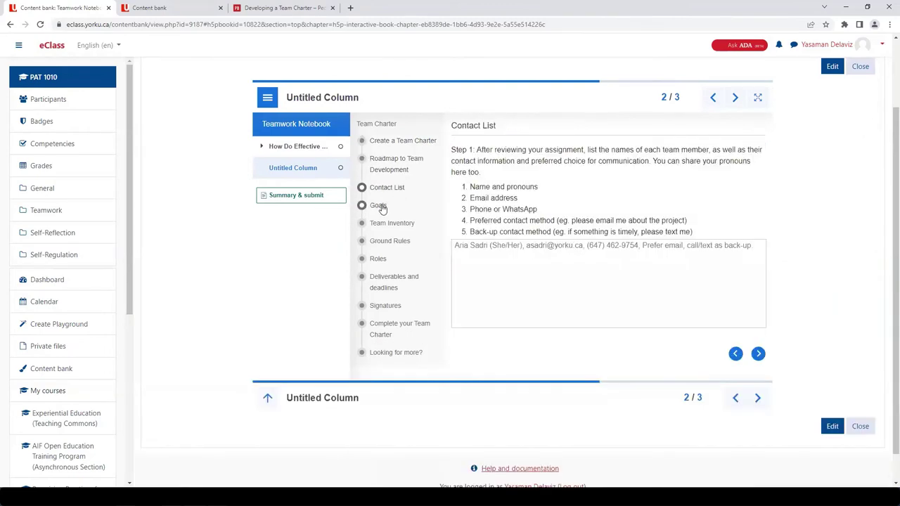
pyautogui.click(385, 219)
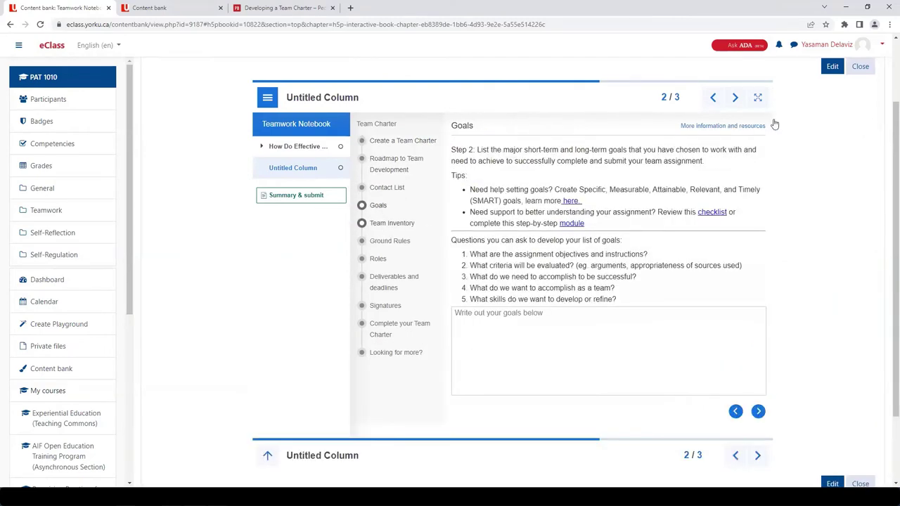
pyautogui.click(734, 100)
pyautogui.click(735, 101)
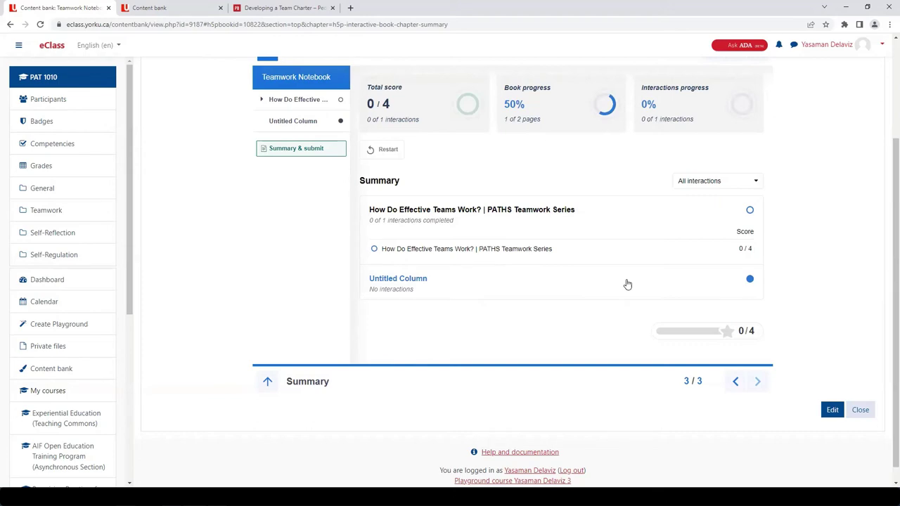
pyautogui.scroll(2, 627, 284)
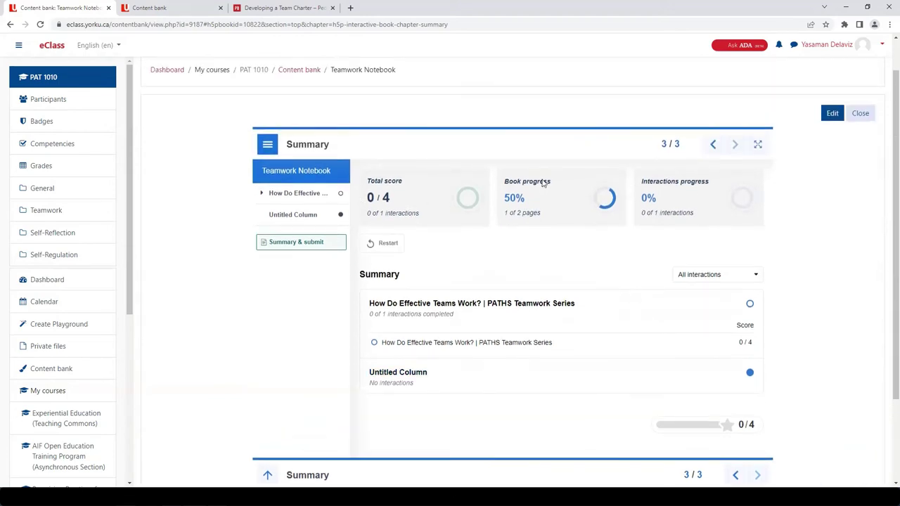
pyautogui.click(713, 144)
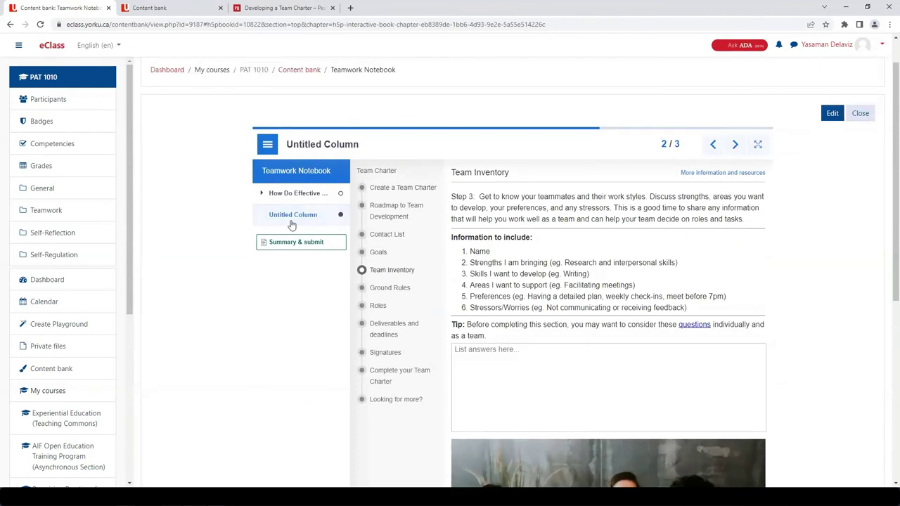
# - Reopen the book for editing, rename its second page as "Team Charter" and save the book
pyautogui.click(831, 114)
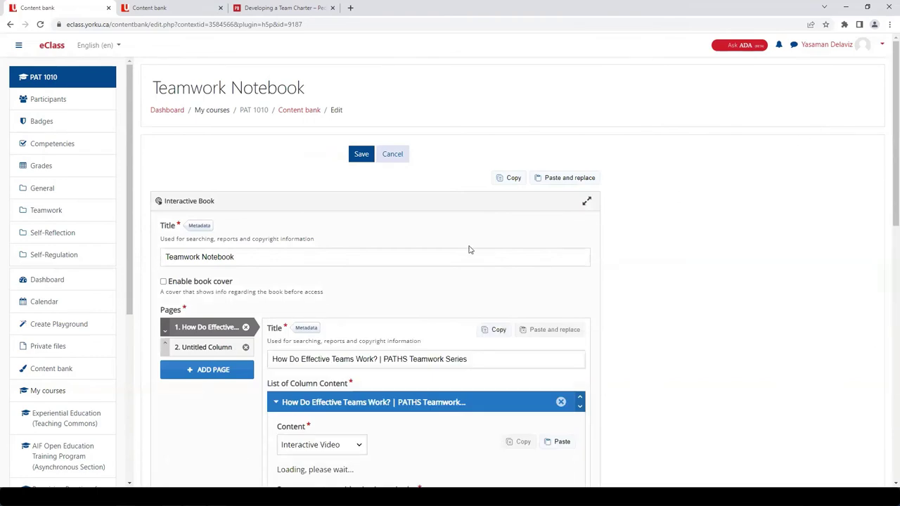
pyautogui.click(202, 347)
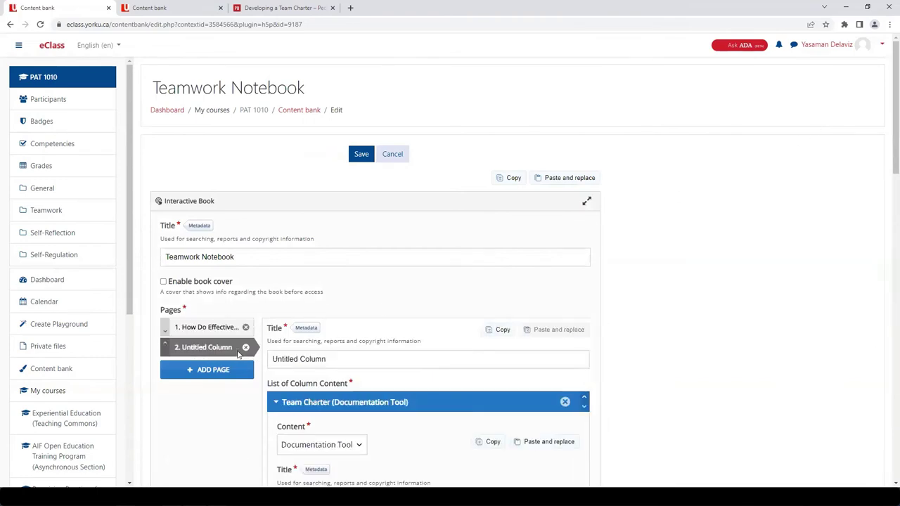
pyautogui.tripleClick(287, 357)
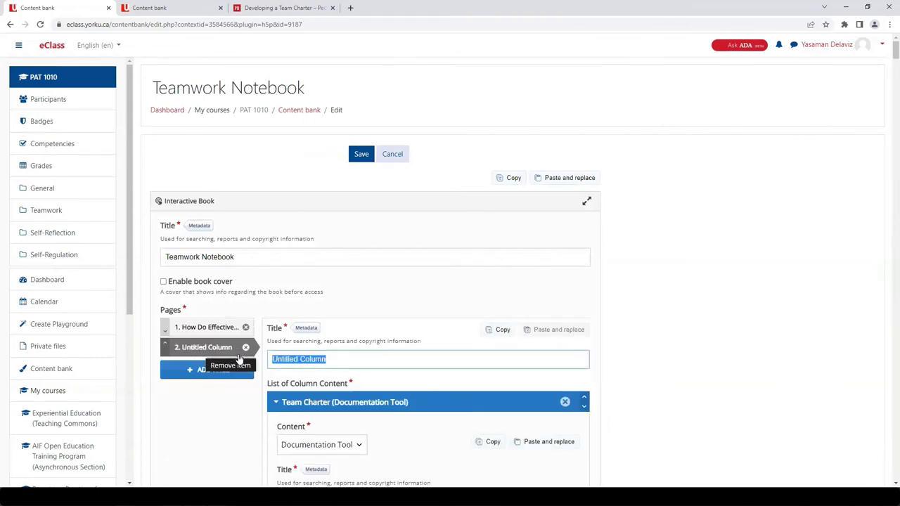
pyautogui.write('Team')
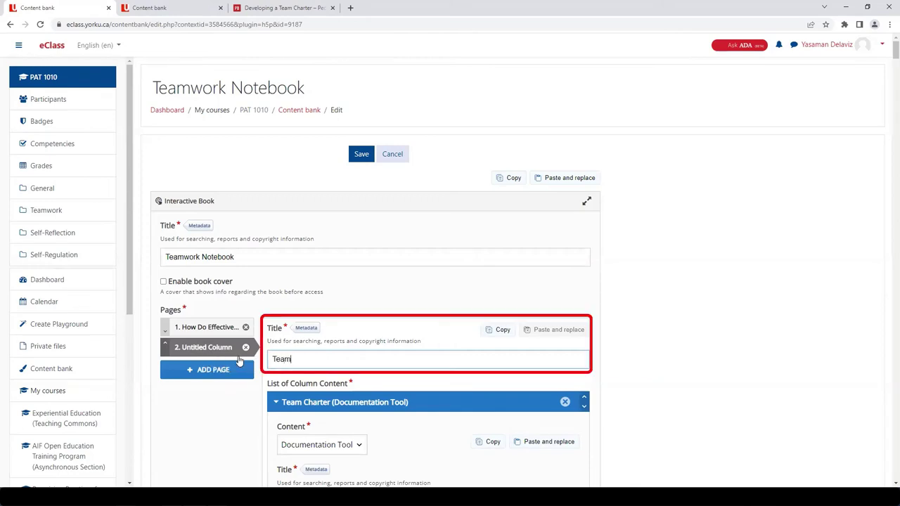
pyautogui.write(' Charter')
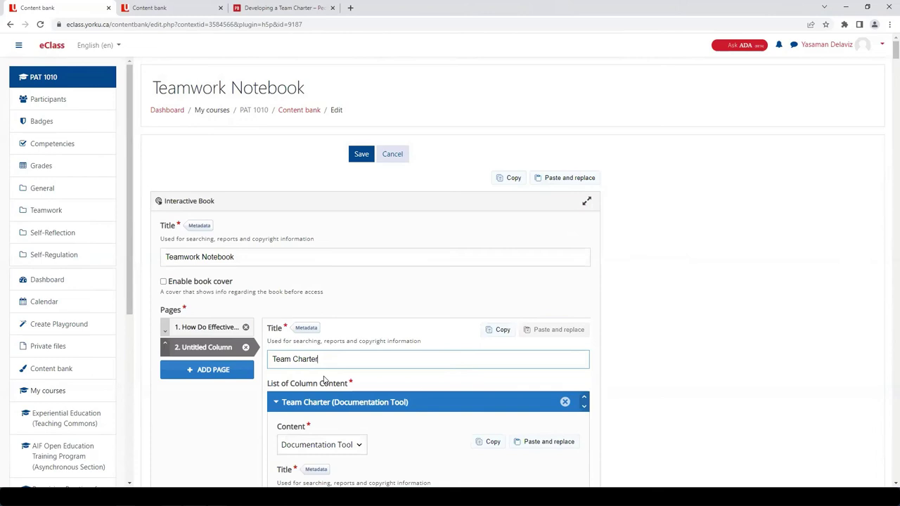
pyautogui.click(361, 156)
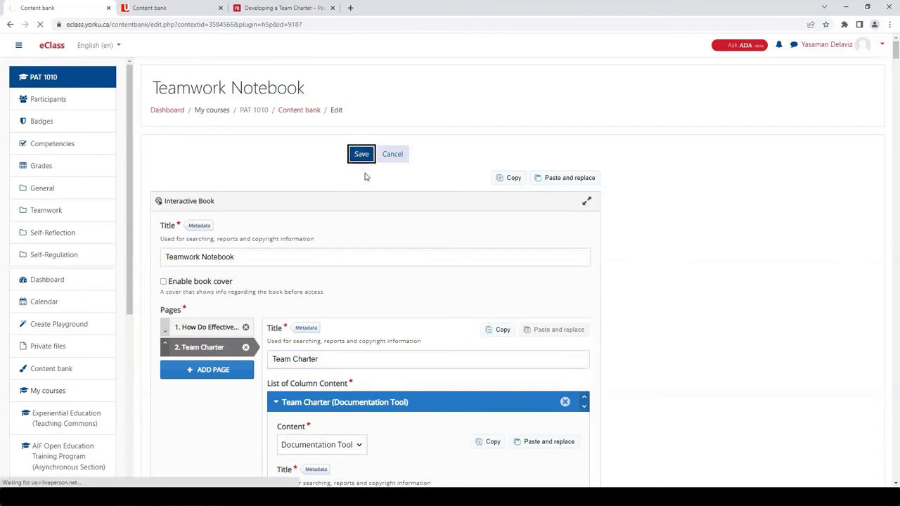
# - Page through the saved book from the Team Charter page to the summary page
pyautogui.click(734, 184)
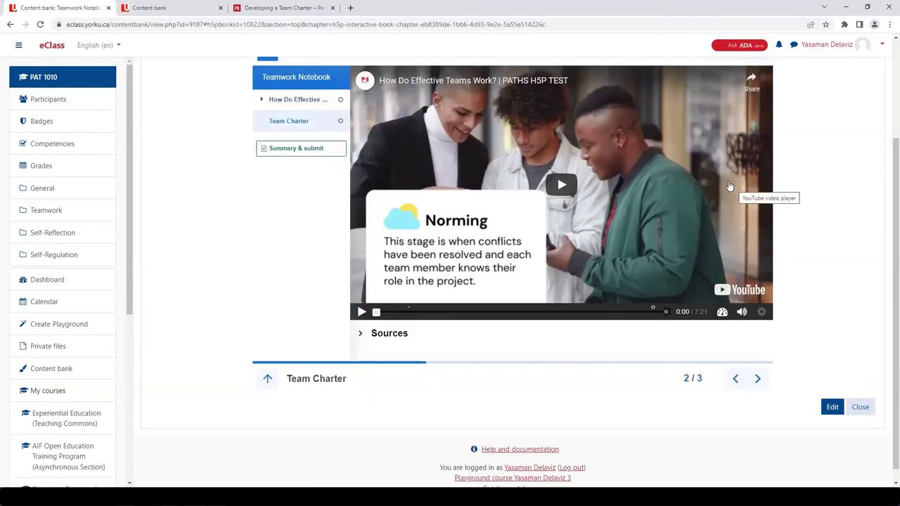
pyautogui.click(734, 149)
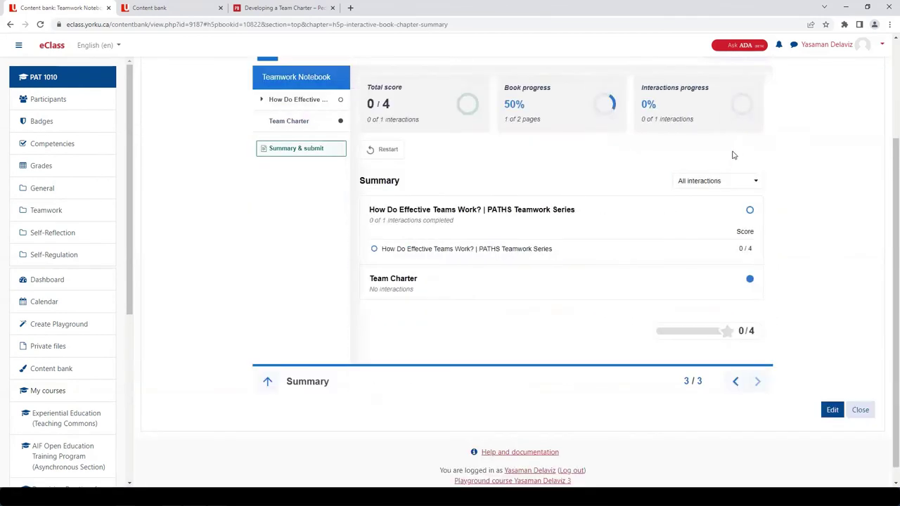
pyautogui.scroll(2, 821, 154)
# - Disable Display summary in the book's behavioural settings, save the book and preview its Team Charter page
pyautogui.click(832, 115)
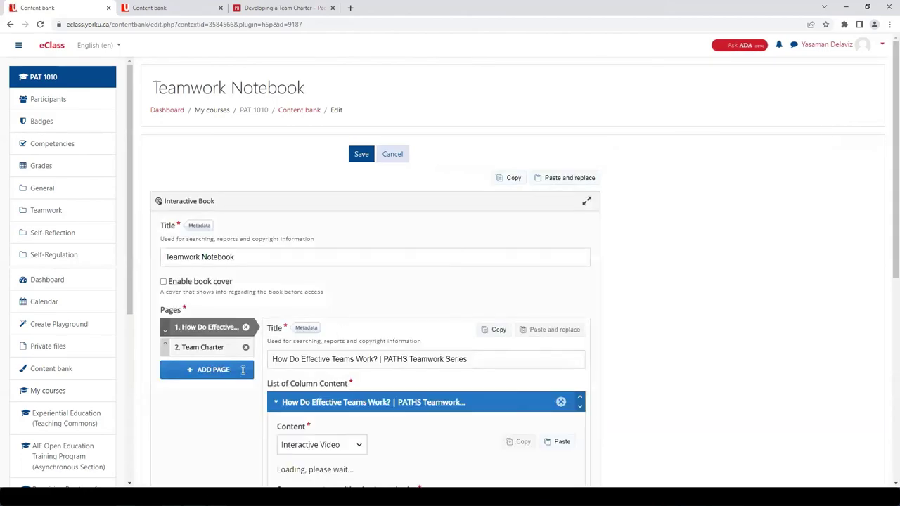
pyautogui.scroll(-20, 244, 373)
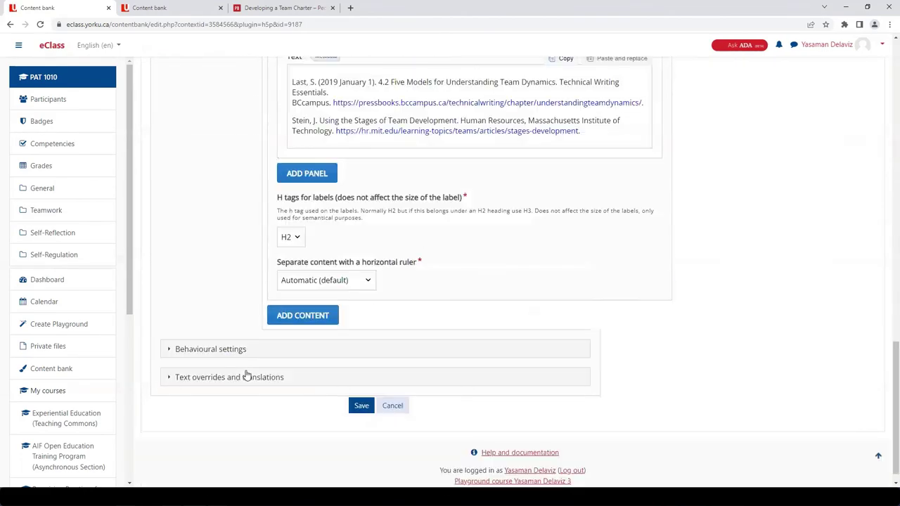
pyautogui.click(169, 352)
pyautogui.scroll(-2, 168, 355)
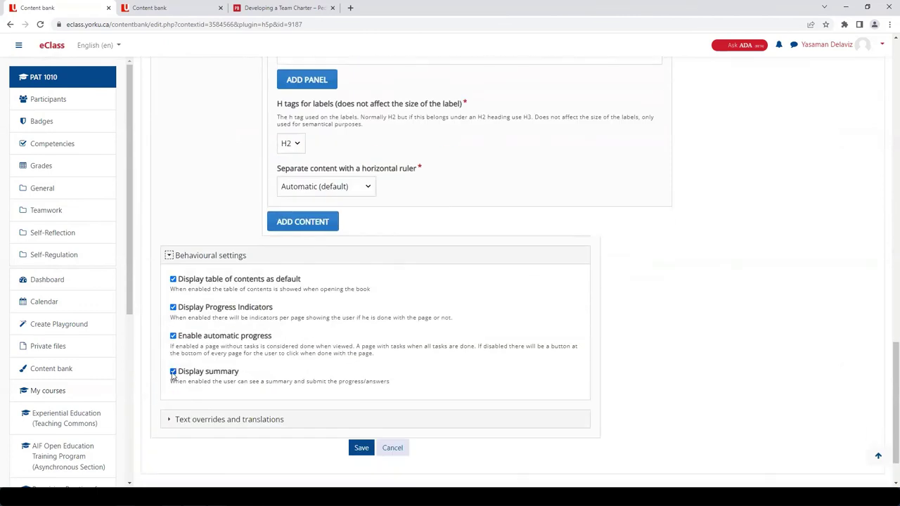
pyautogui.click(361, 449)
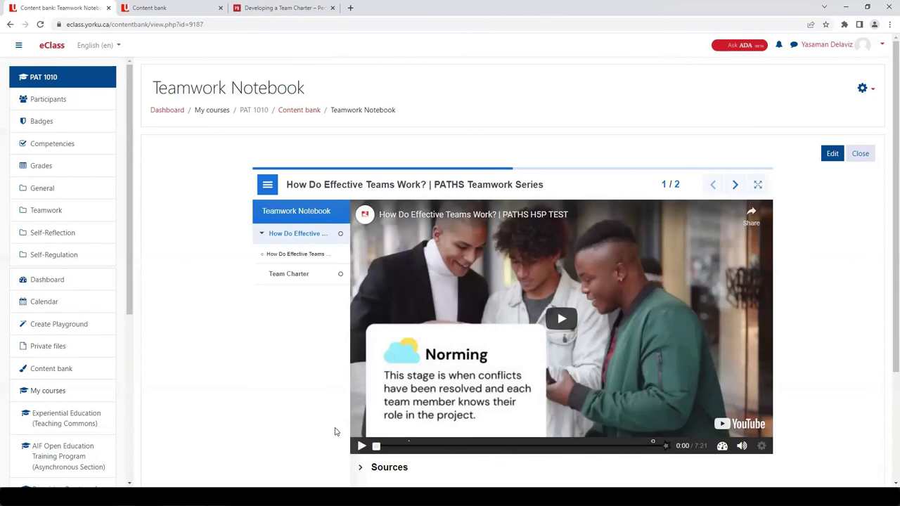
pyautogui.click(735, 184)
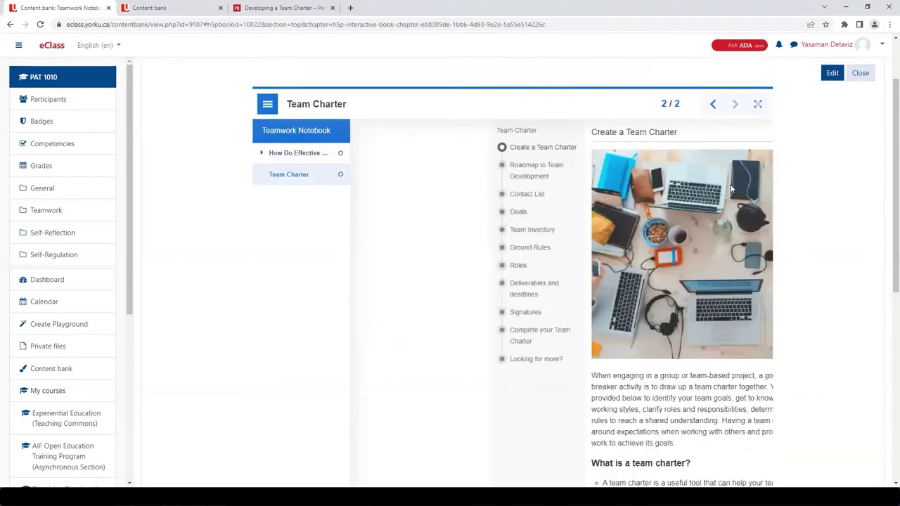